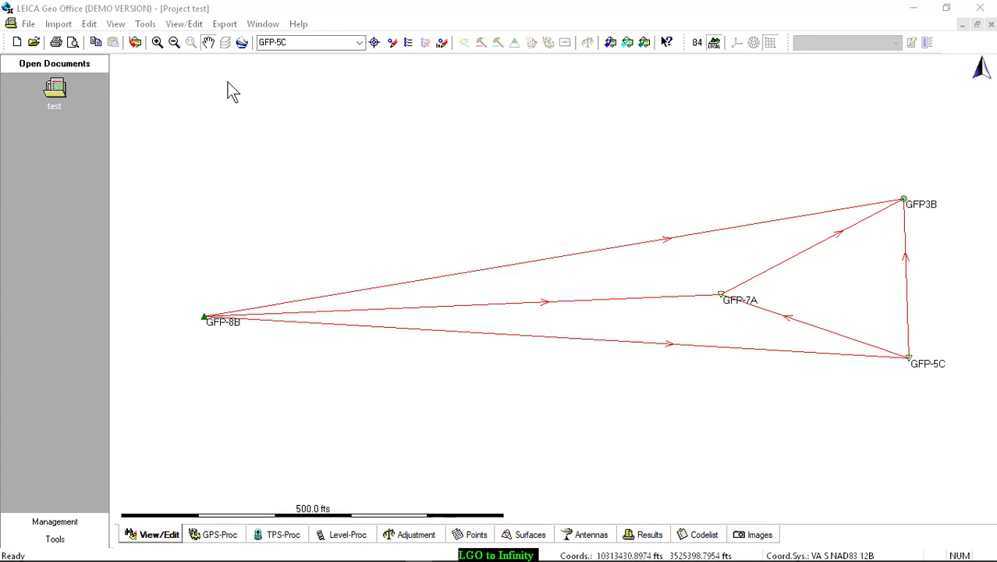
Step: Begin an ASCII data export of the network as SKI ASCII (*.asc) and open its Settings
left_click(226, 24)
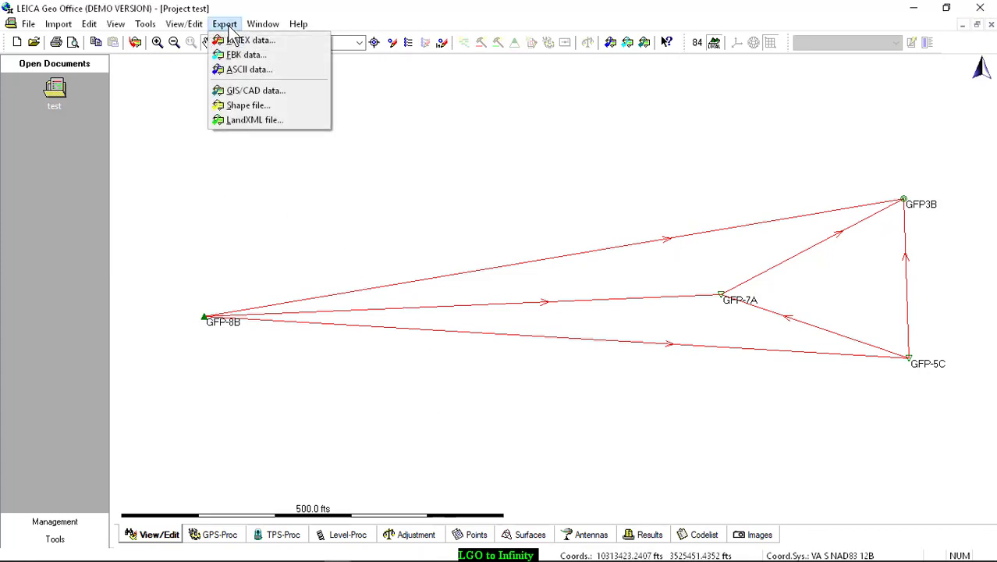
left_click(240, 69)
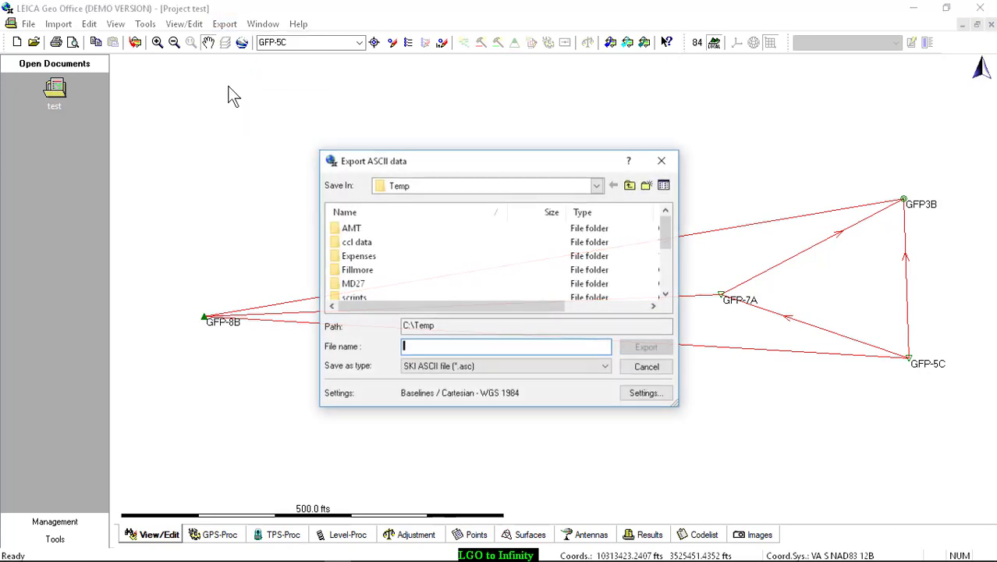
left_click(438, 369)
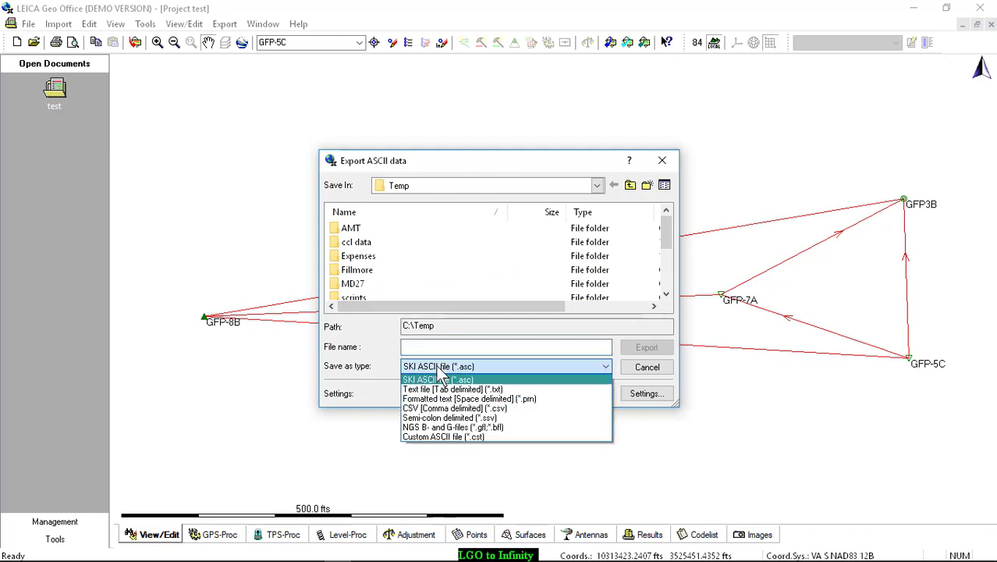
left_click(435, 381)
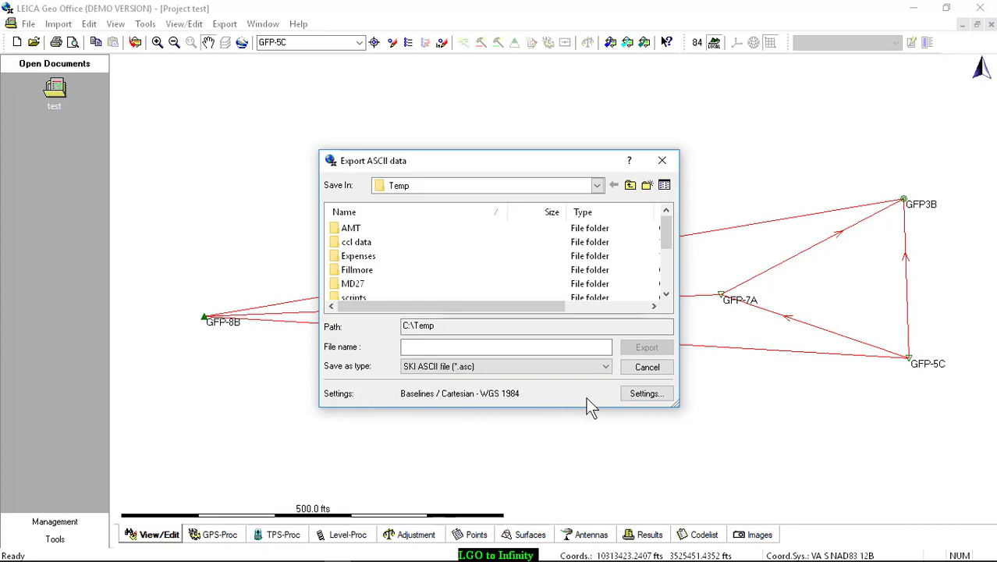
left_click(650, 396)
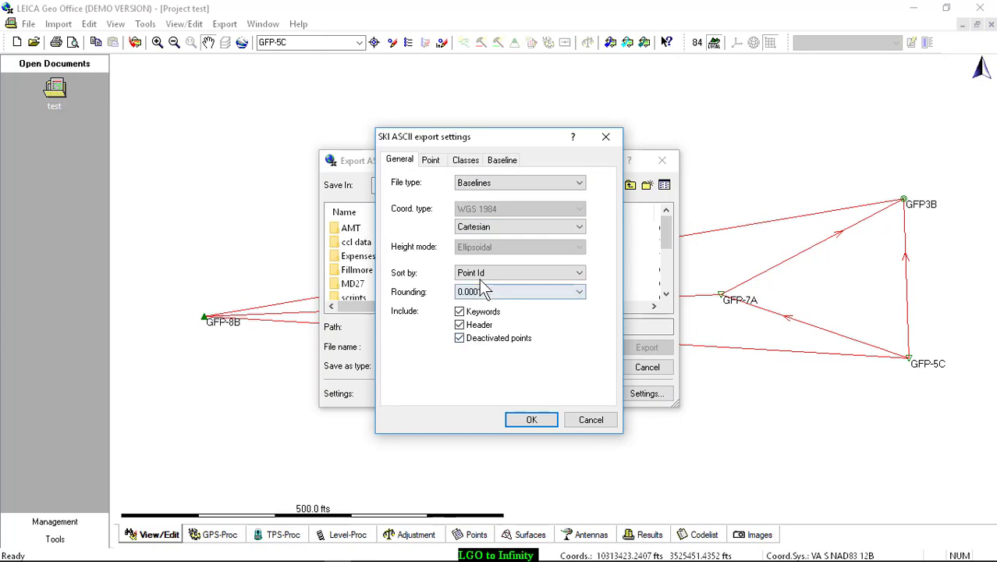
Step: Tick S.F. & convergence on the Point tab, review the Classes and Baseline tabs, and accept the settings
left_click(430, 161)
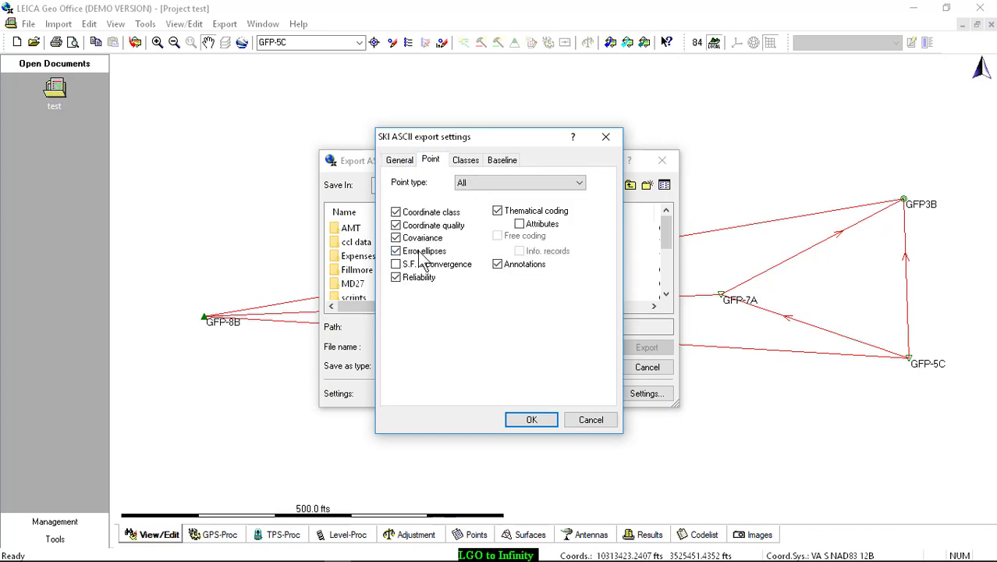
left_click(398, 264)
left_click(466, 160)
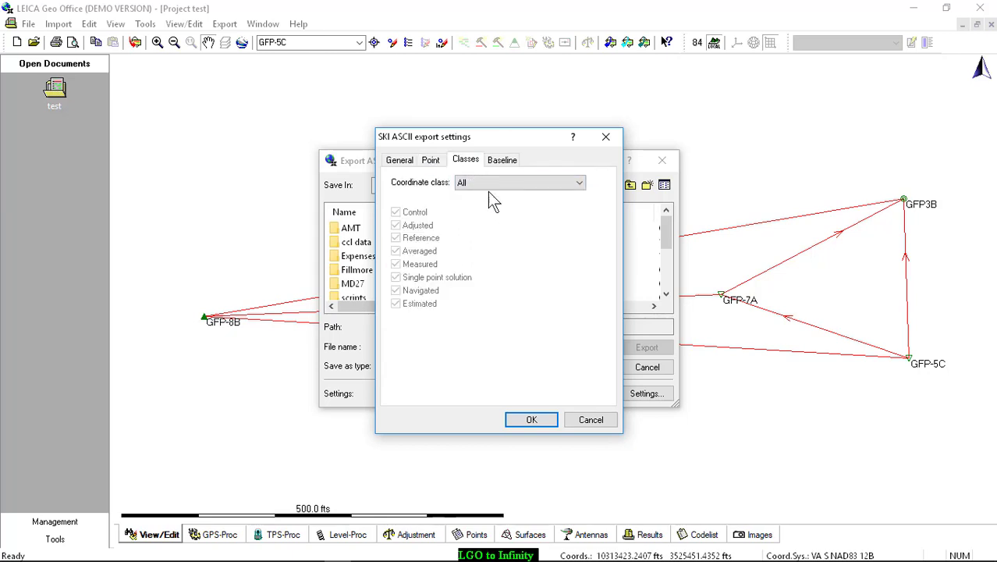
left_click(501, 163)
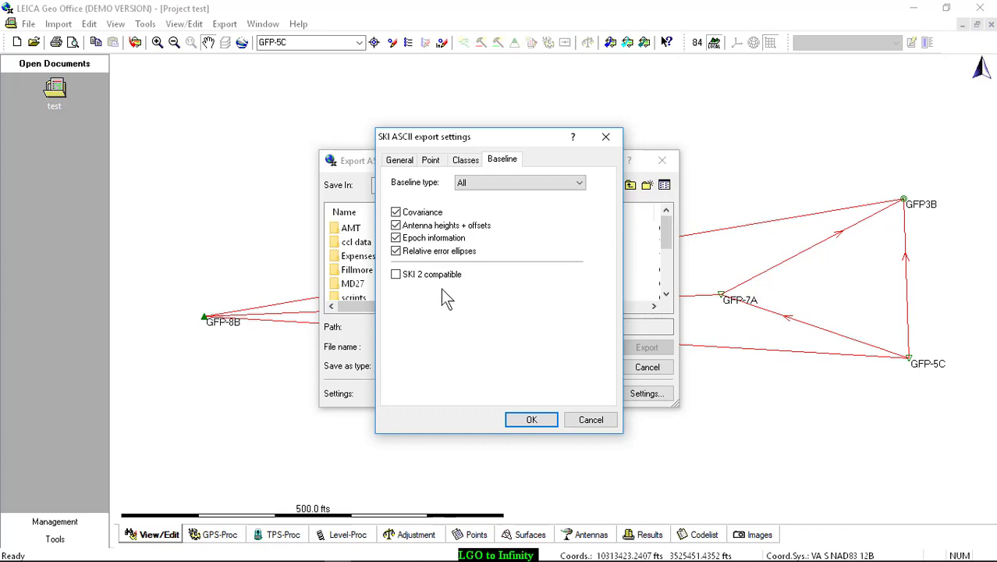
left_click(399, 160)
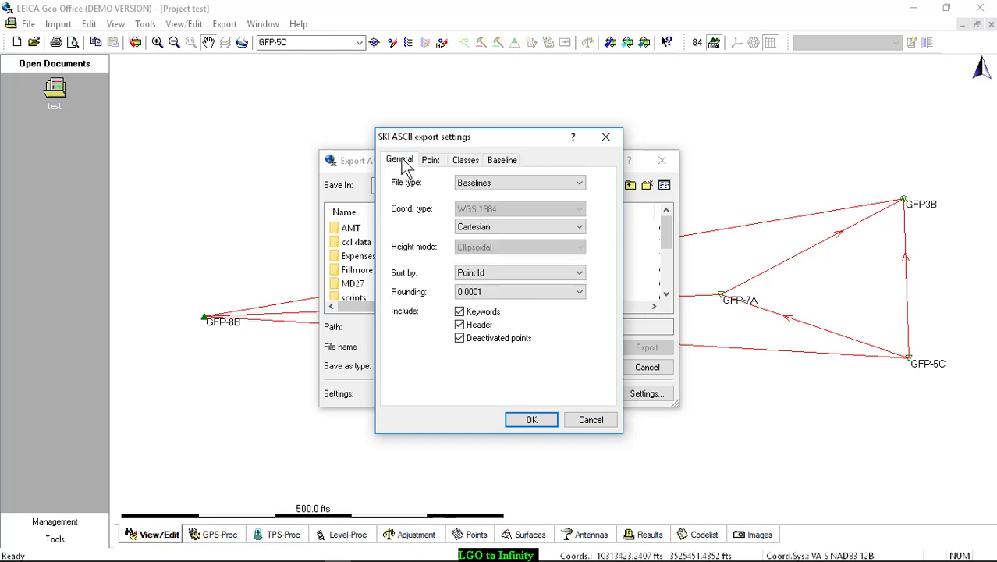
left_click(542, 426)
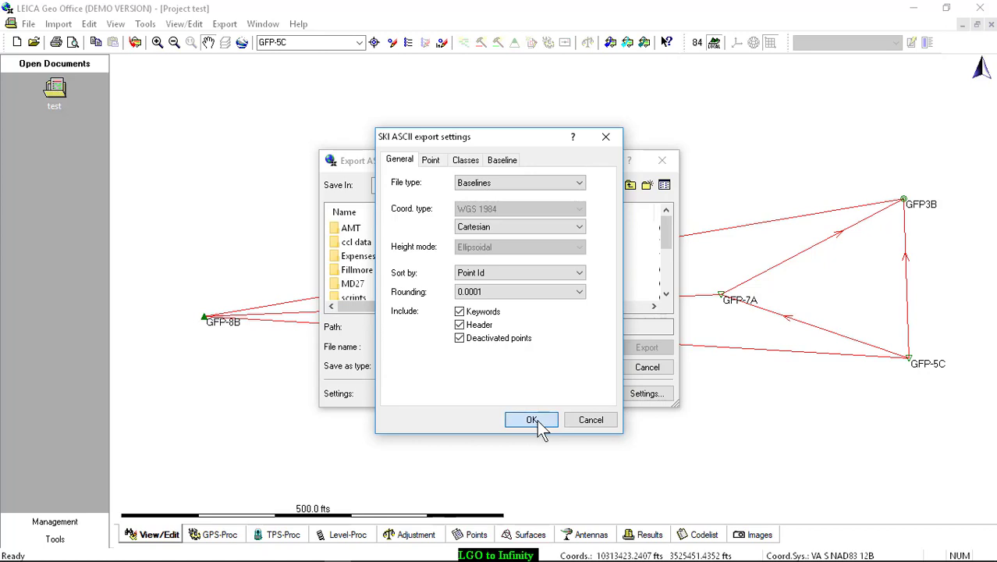
left_click(449, 348)
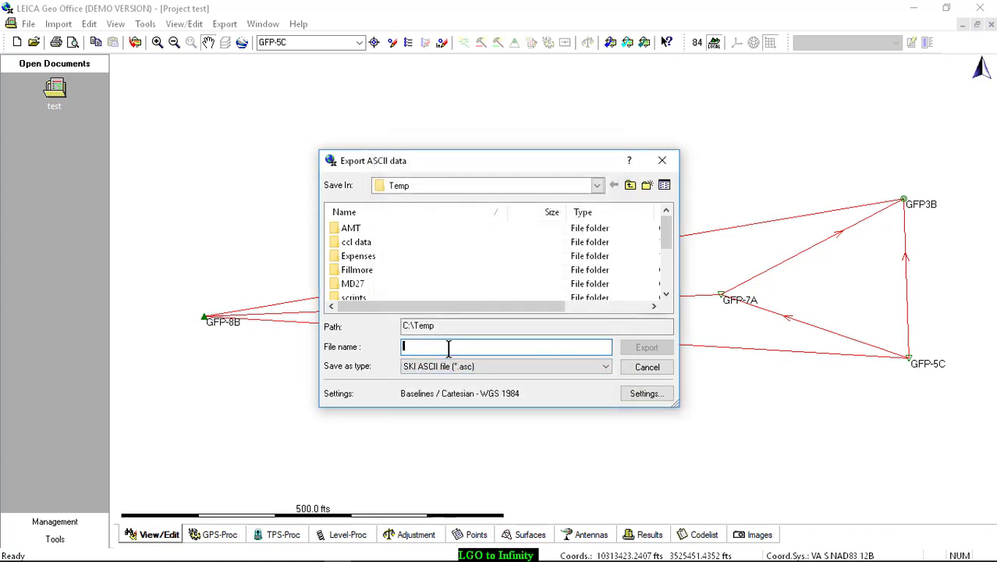
Step: Export the network as GFP.asc in C:\Temp, replacing the existing file
type("GFP")
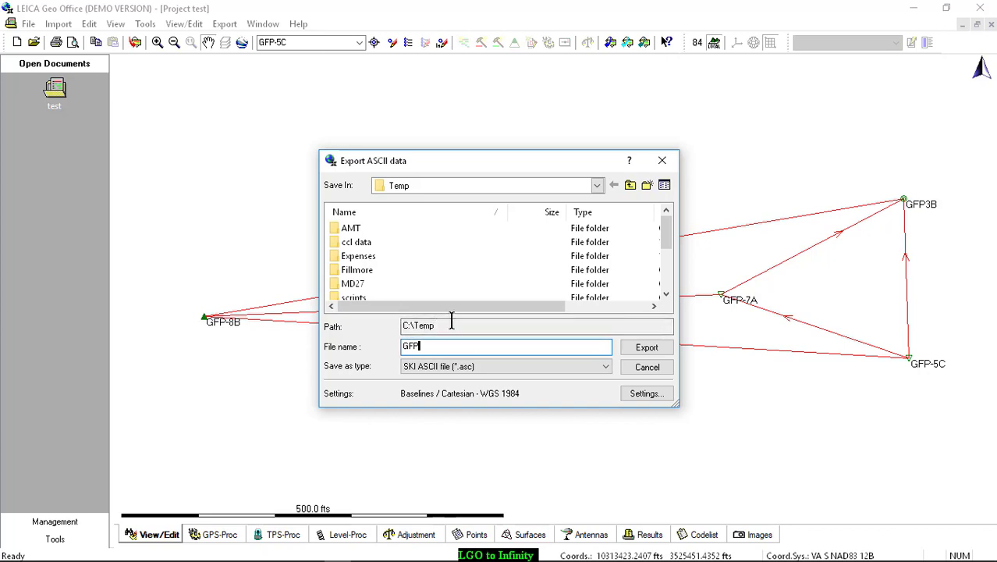
left_click(645, 348)
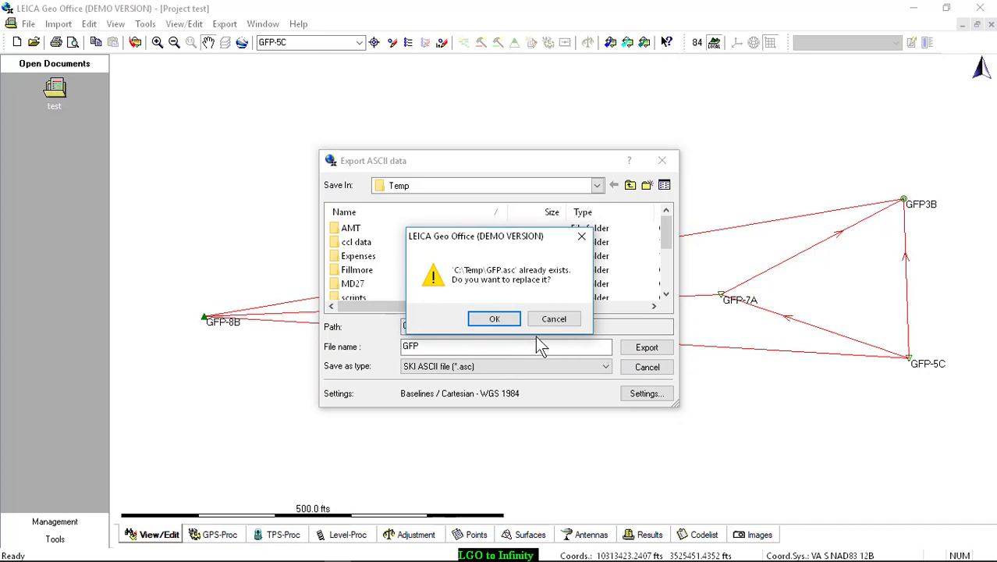
left_click(492, 320)
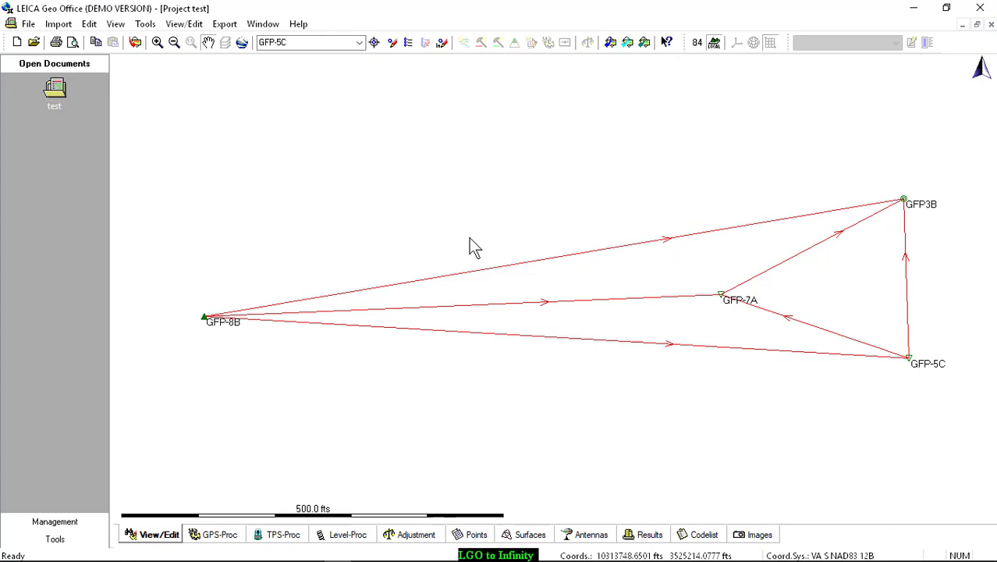
Step: Start a LandXML file export and accept its export settings
left_click(224, 25)
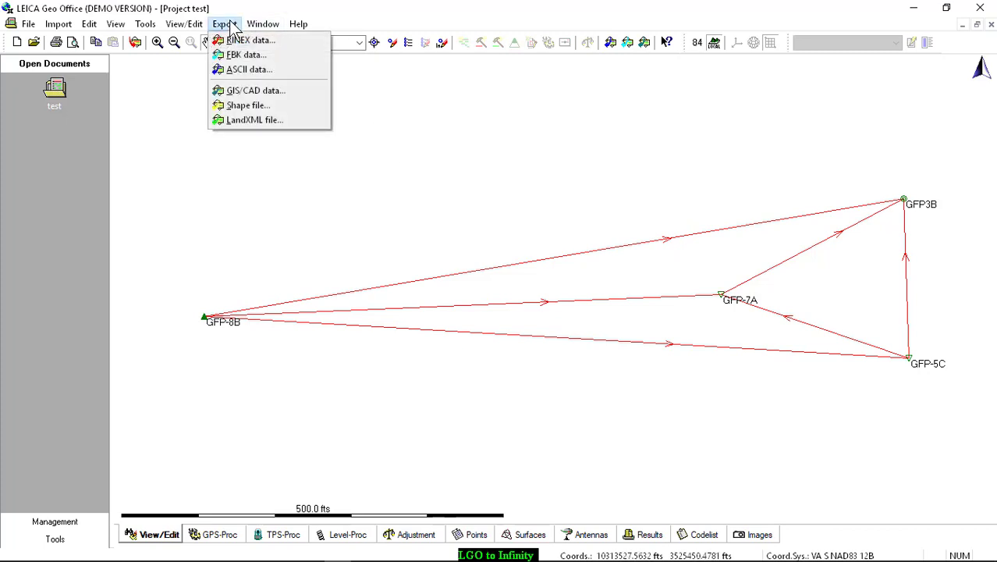
left_click(265, 133)
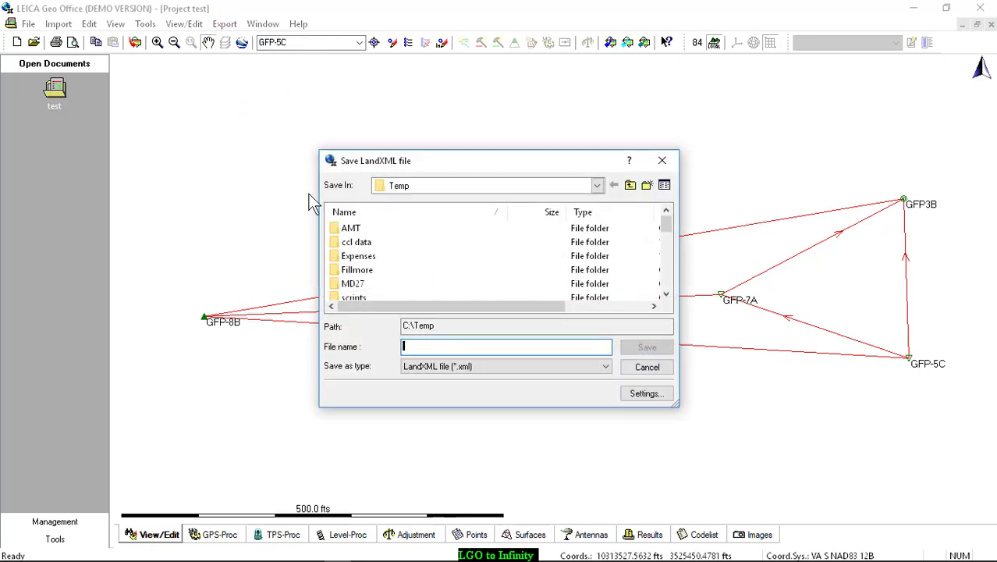
left_click(644, 396)
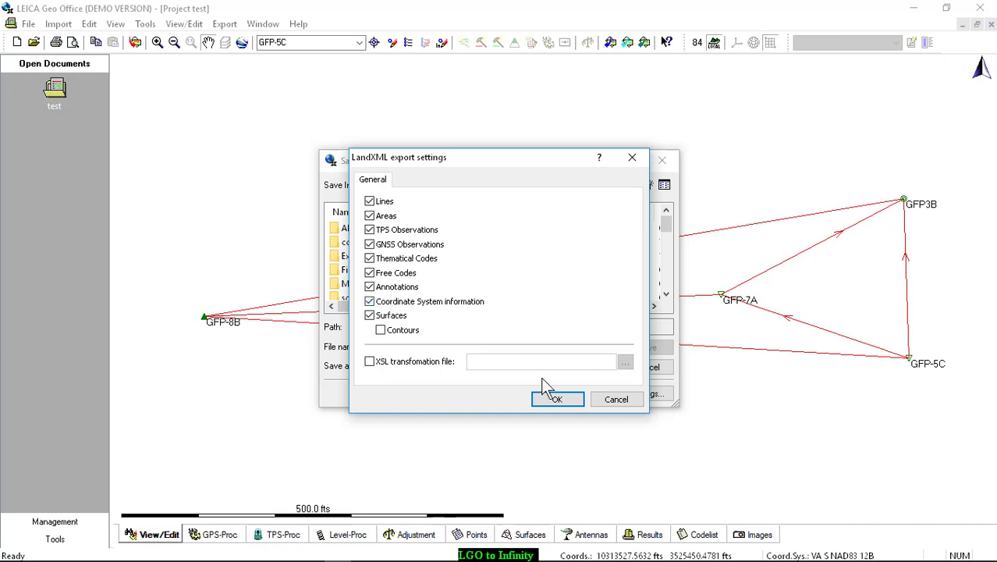
left_click(552, 398)
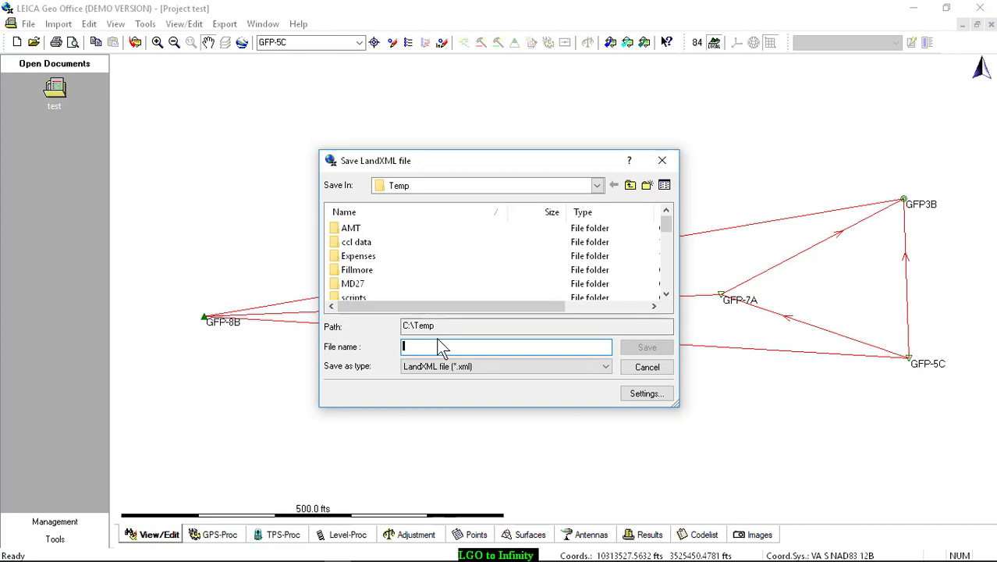
Step: Save the LandXML file as 'GFP - LandXML' in C:\Temp and dismiss the success message
type("GF")
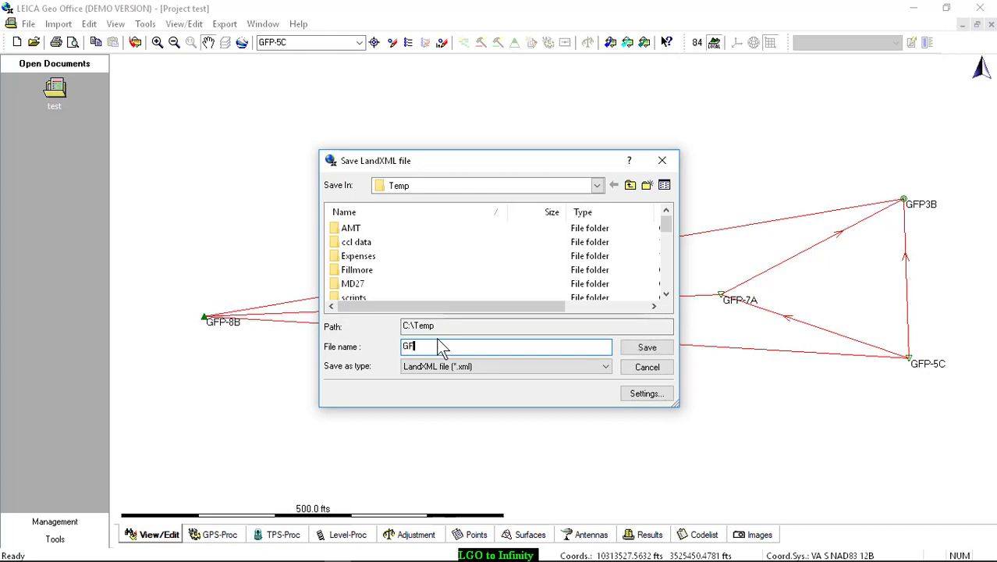
type("P - LandXml")
key("BackSpace")
key("BackSpace")
type("ML")
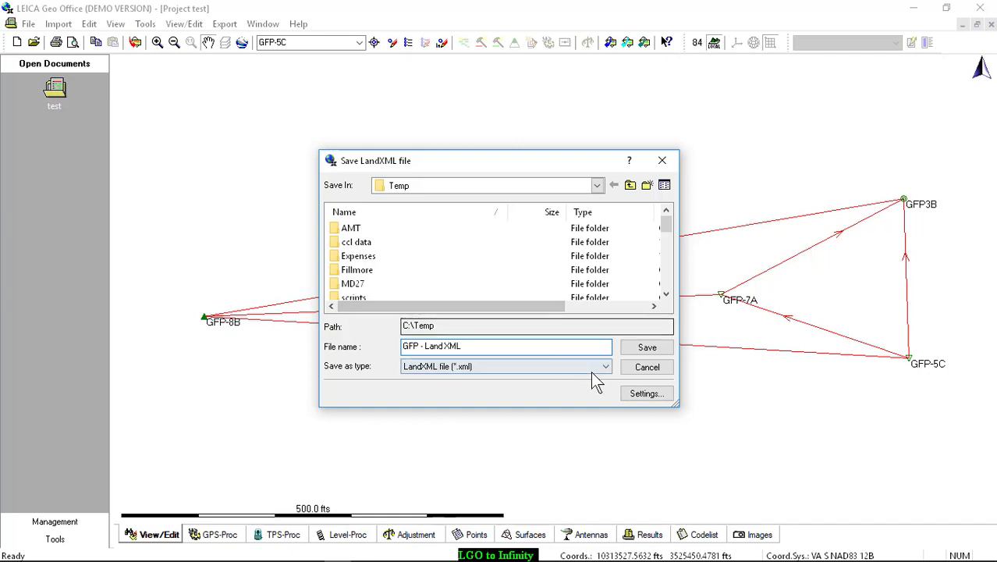
left_click(648, 348)
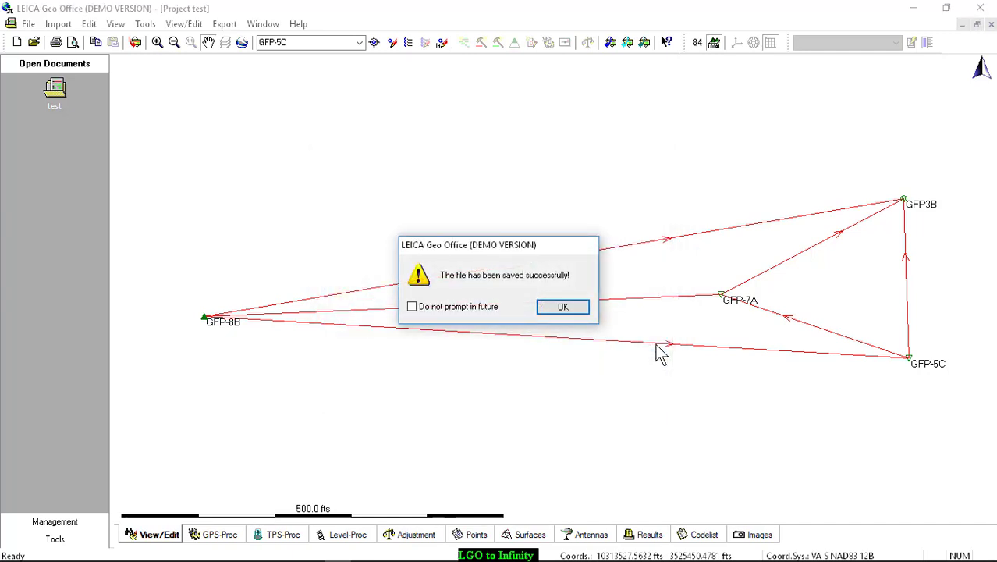
left_click(574, 311)
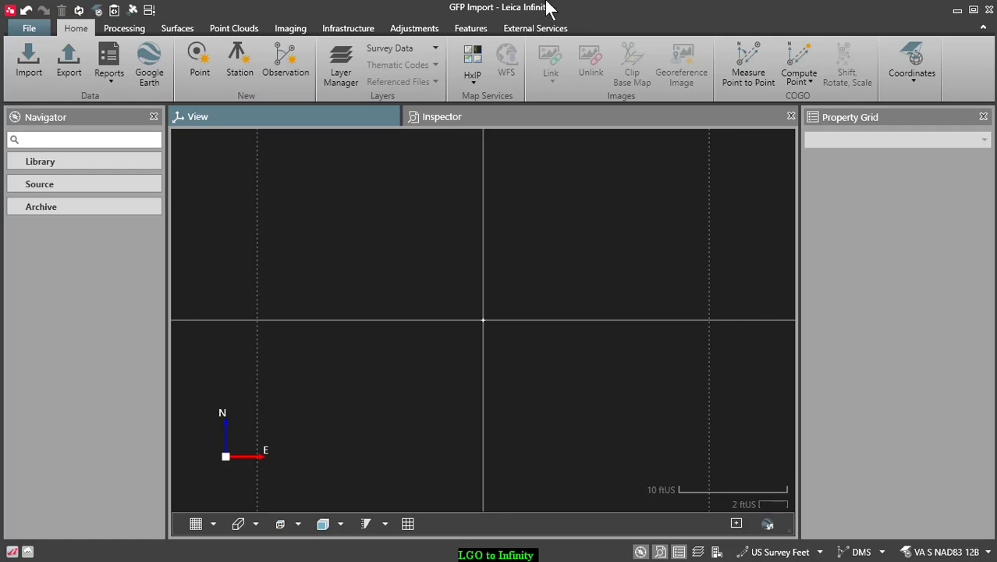
Step: Import GFP.asc from C:\Temp into the Infinity project as SKI ASCII - ASC data
left_click(28, 58)
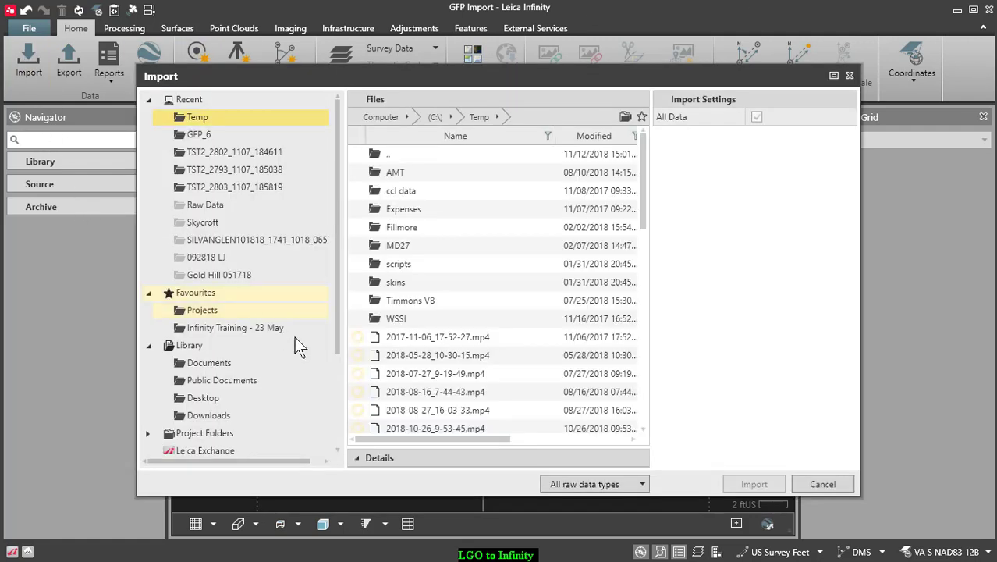
left_click(596, 485)
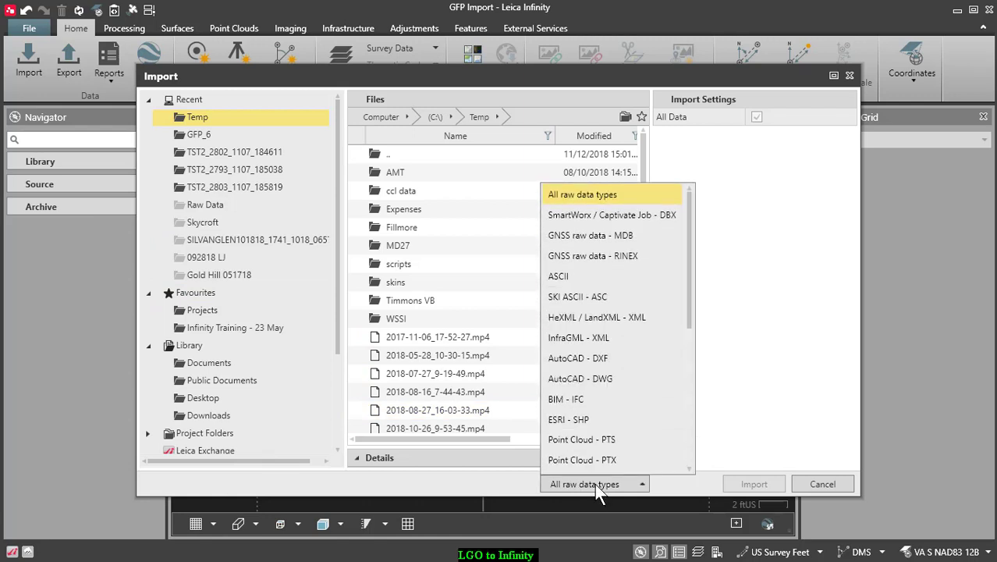
scroll(598, 460, "down", 1)
key("Escape")
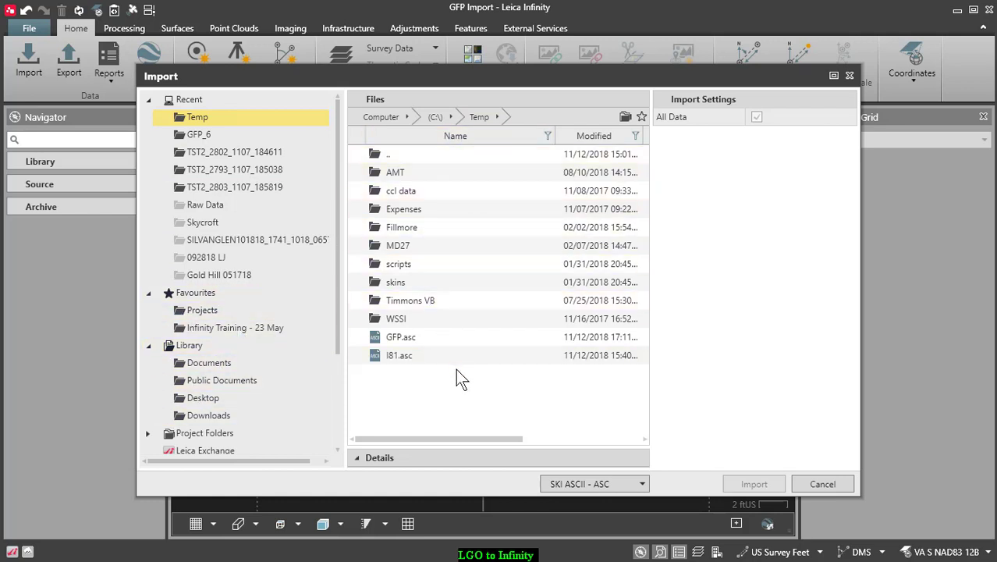
left_click(405, 336)
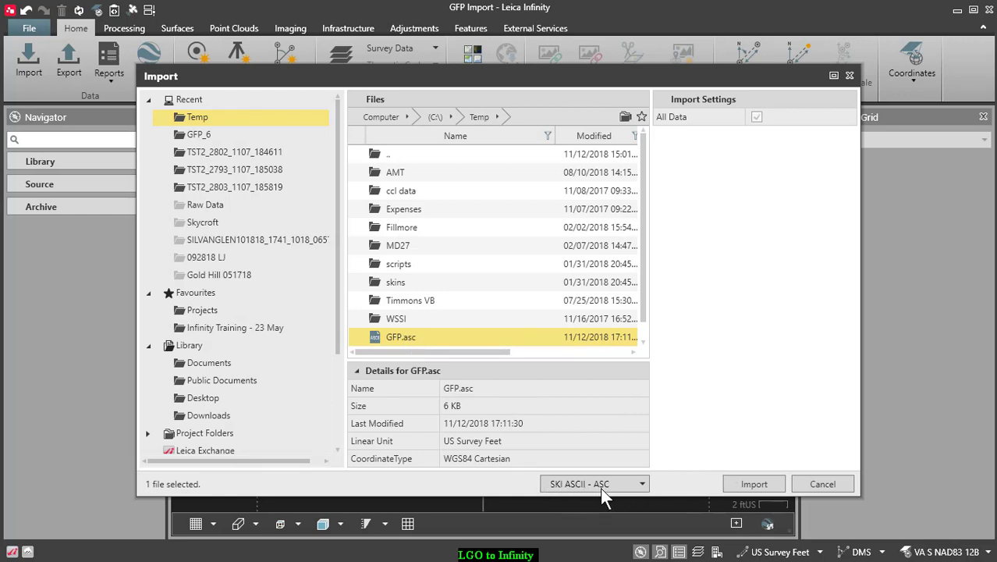
left_click(751, 484)
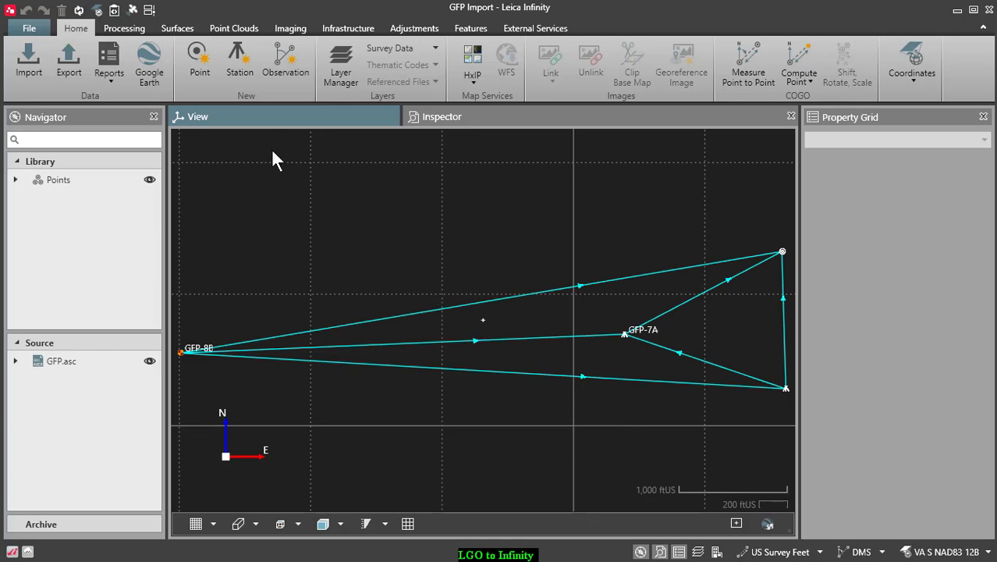
Step: List the imported points in the Inspector and select control point GFP-8B
left_click(422, 116)
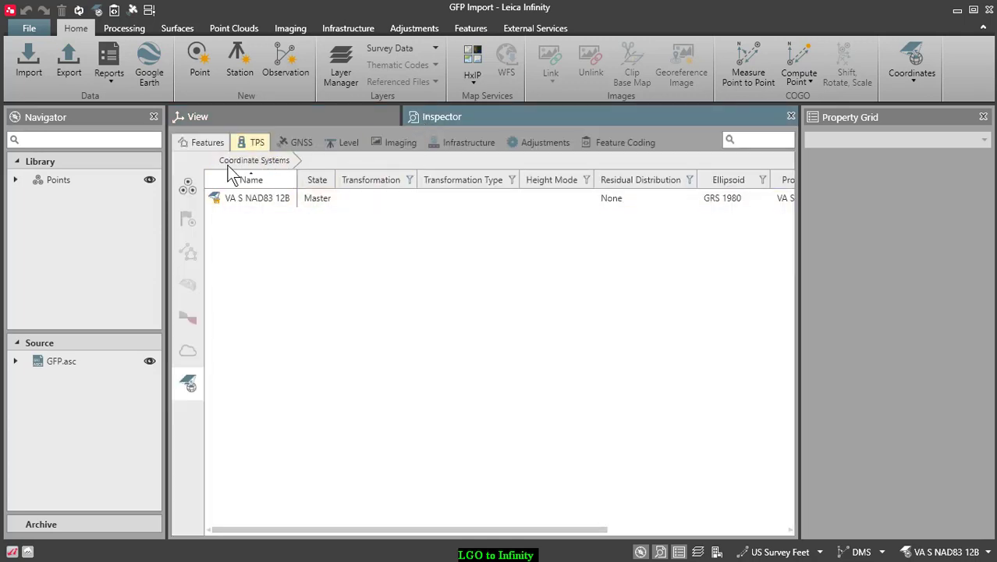
left_click(188, 187)
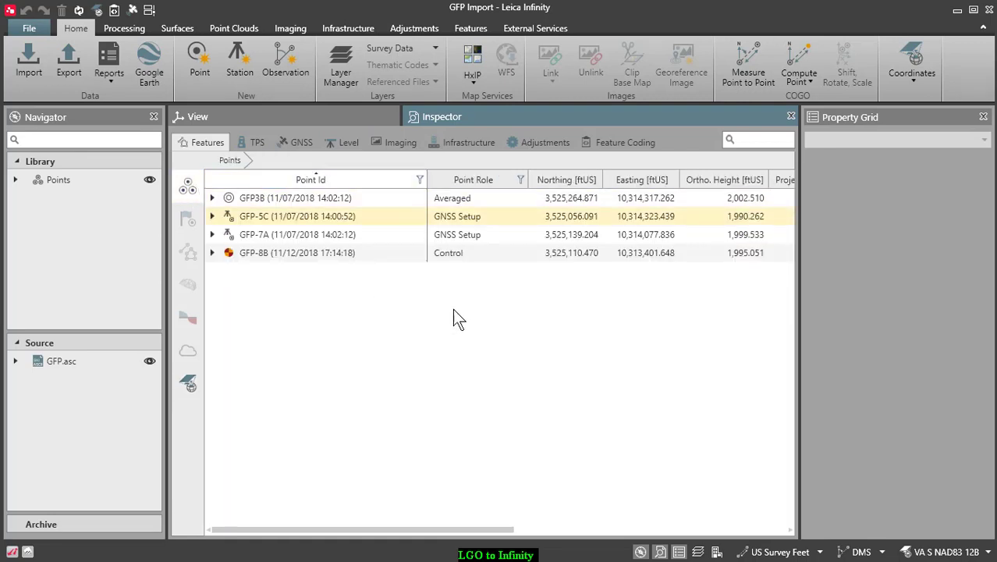
left_click(691, 532)
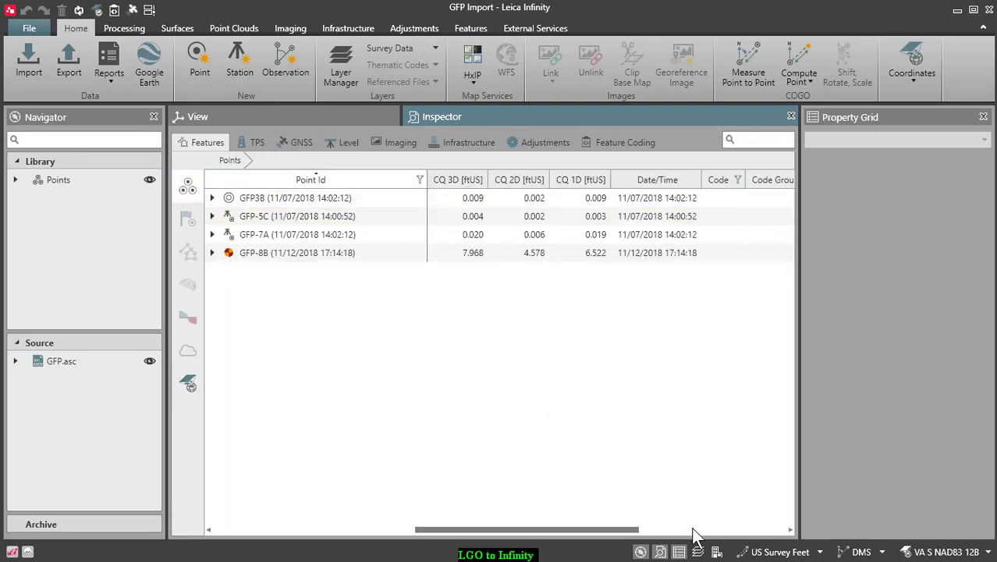
left_click_drag(622, 528, 630, 531)
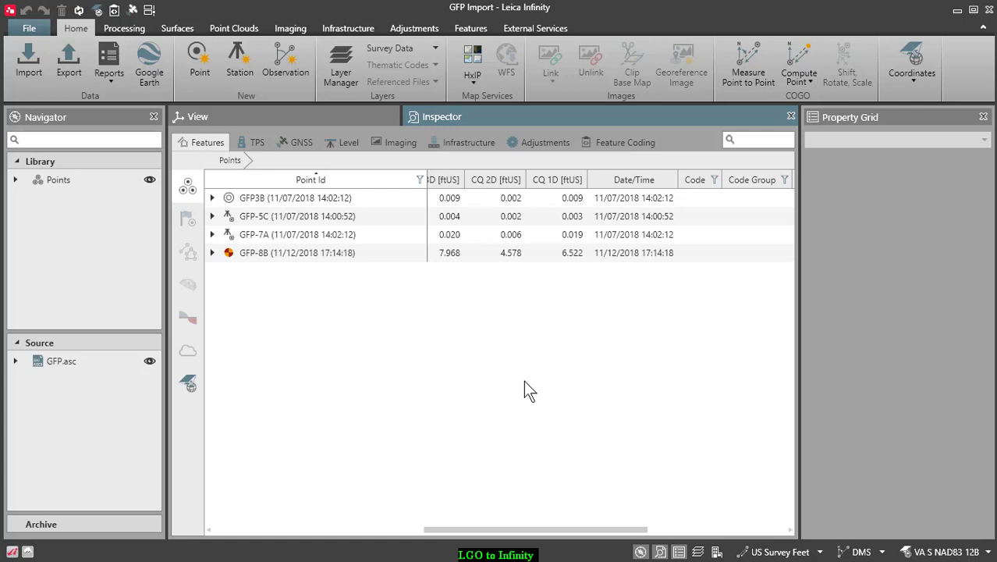
left_click(484, 258)
Step: Delete the GFP.asc source along with its 26 imported objects
left_click(32, 355)
right_click(40, 355)
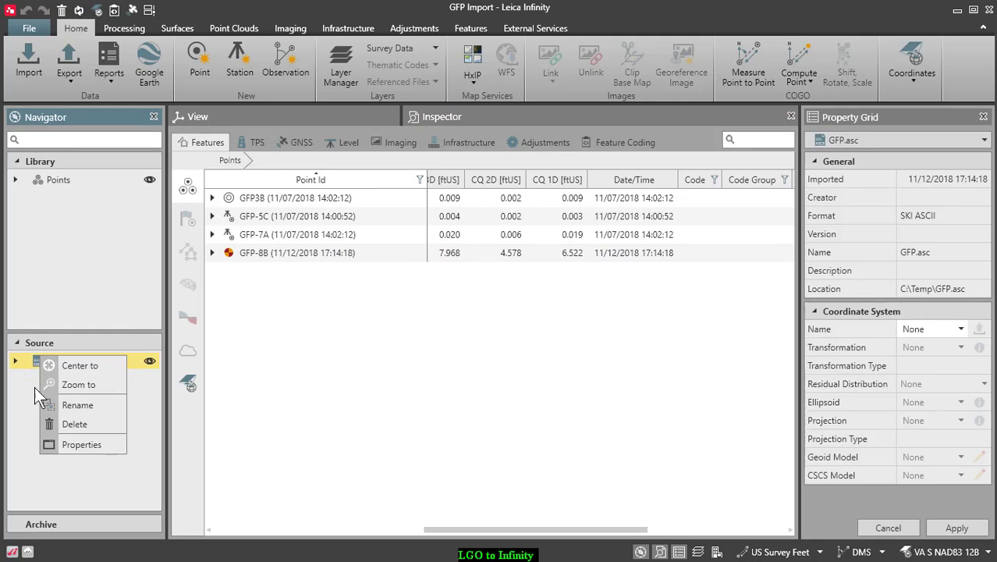
left_click(74, 423)
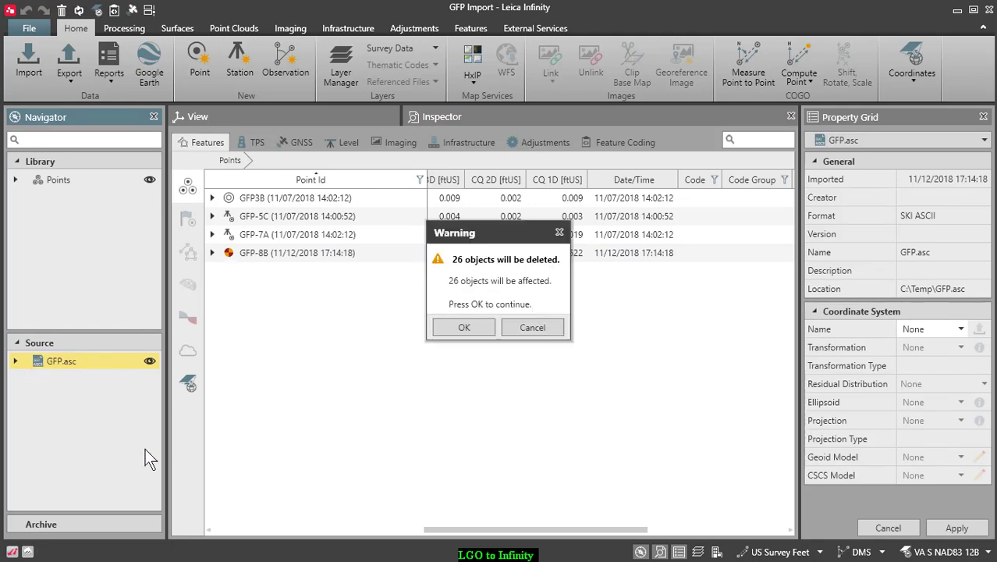
left_click(466, 329)
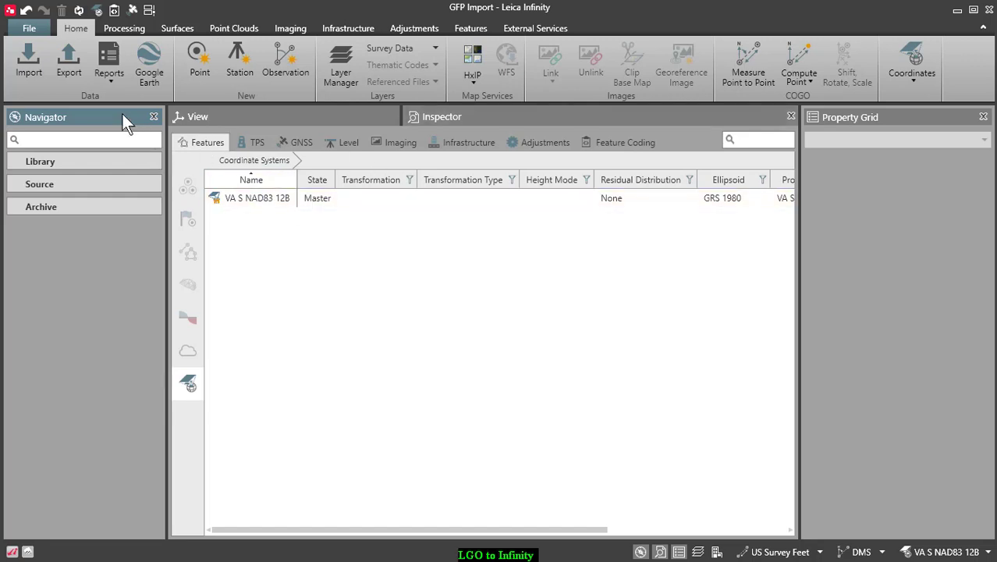
Step: Import GFP - Land XML.xml as HeXML / LandXML - XML data
left_click(28, 62)
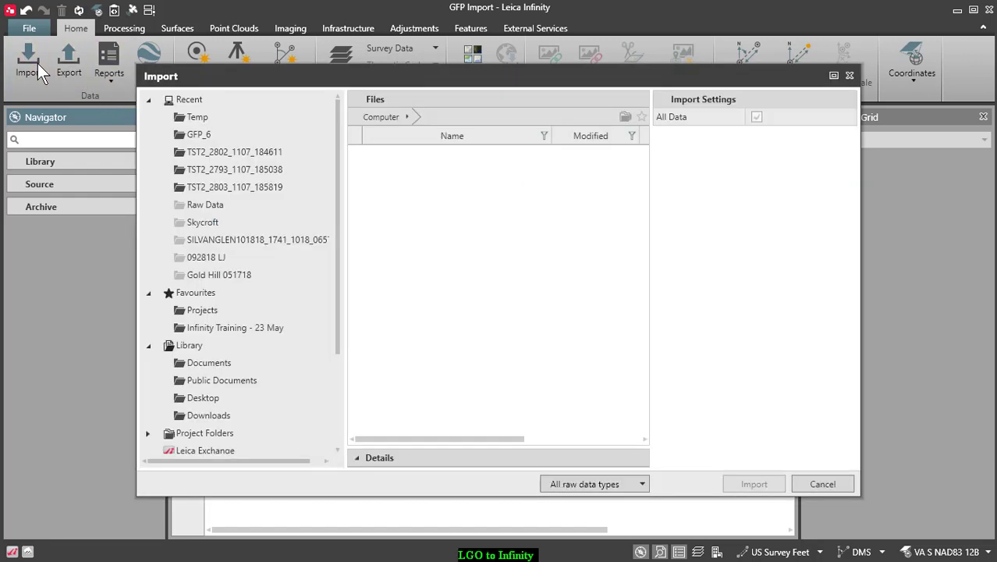
left_click(615, 480)
scroll(583, 437, "down", 1)
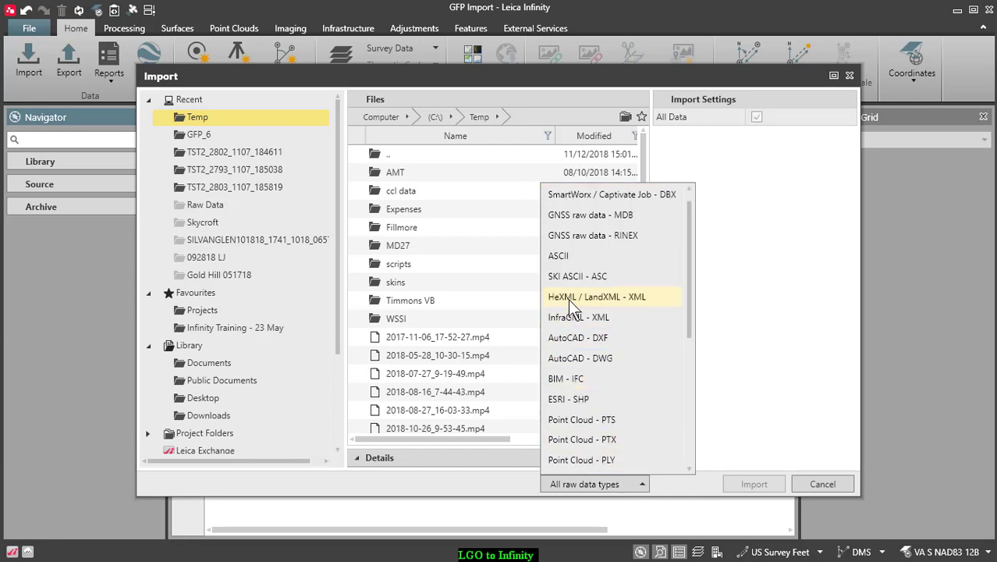
left_click(569, 299)
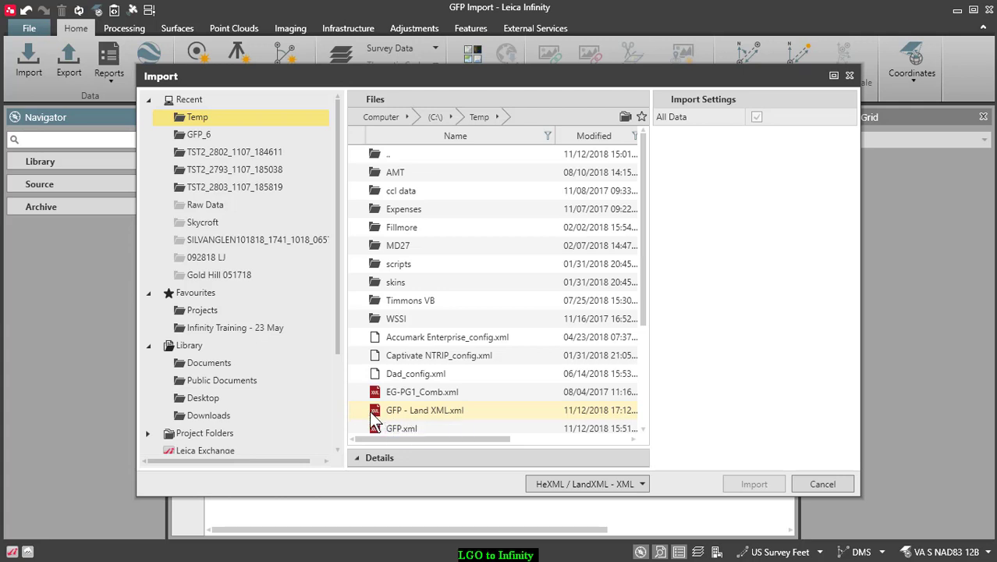
left_click(424, 409)
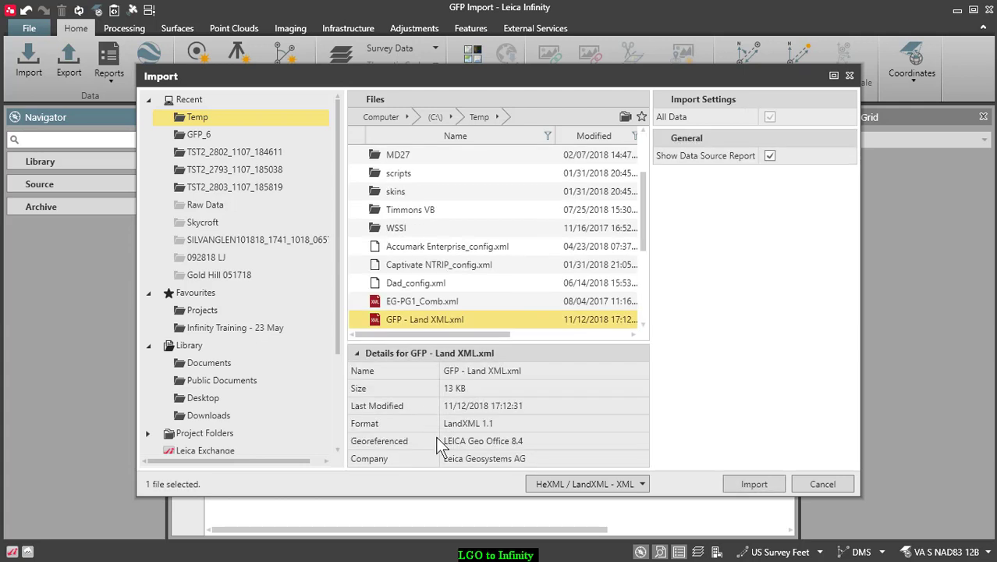
left_click(729, 485)
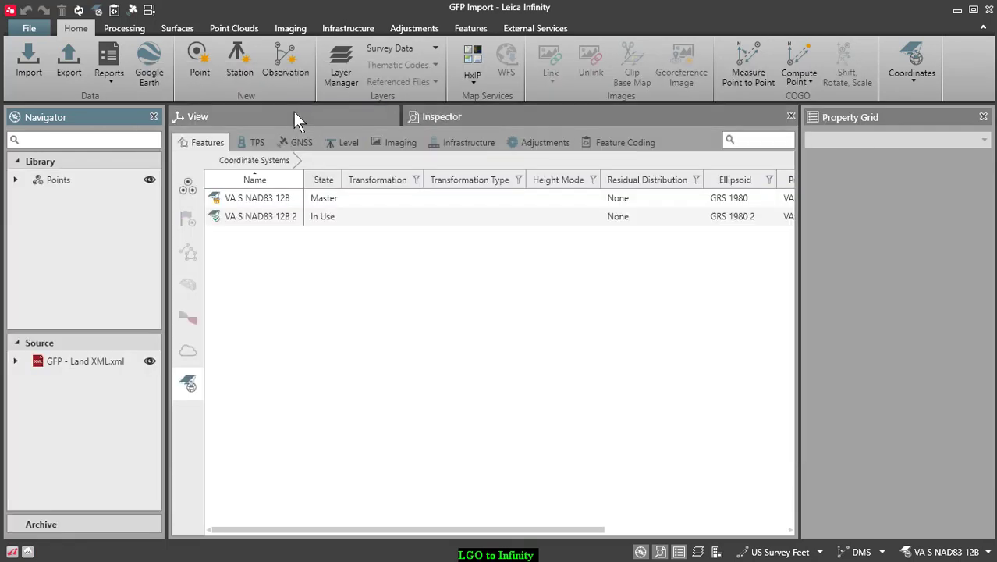
Step: Show the imported network on the map and list its four GFP points in the Inspector
left_click(294, 115)
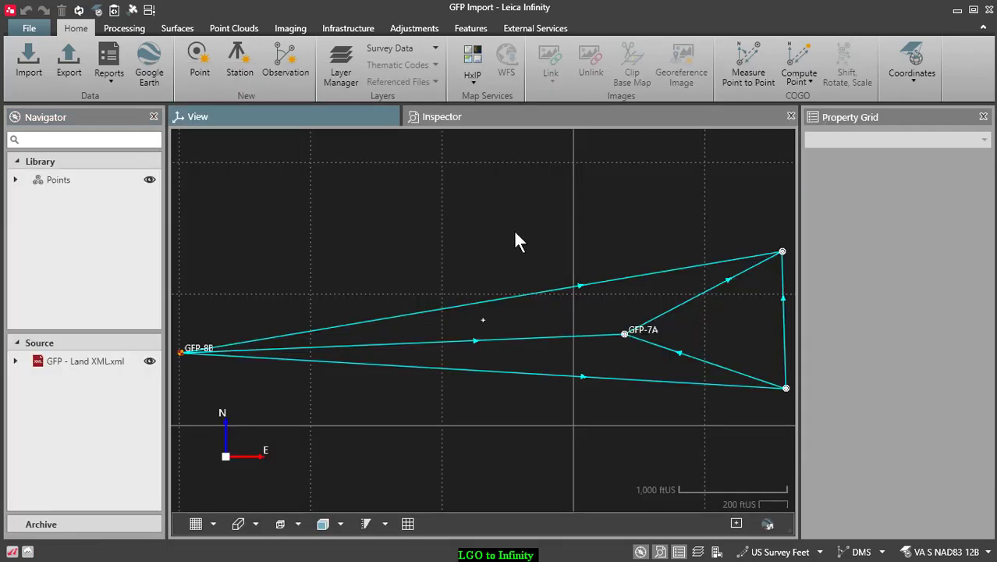
left_click(460, 119)
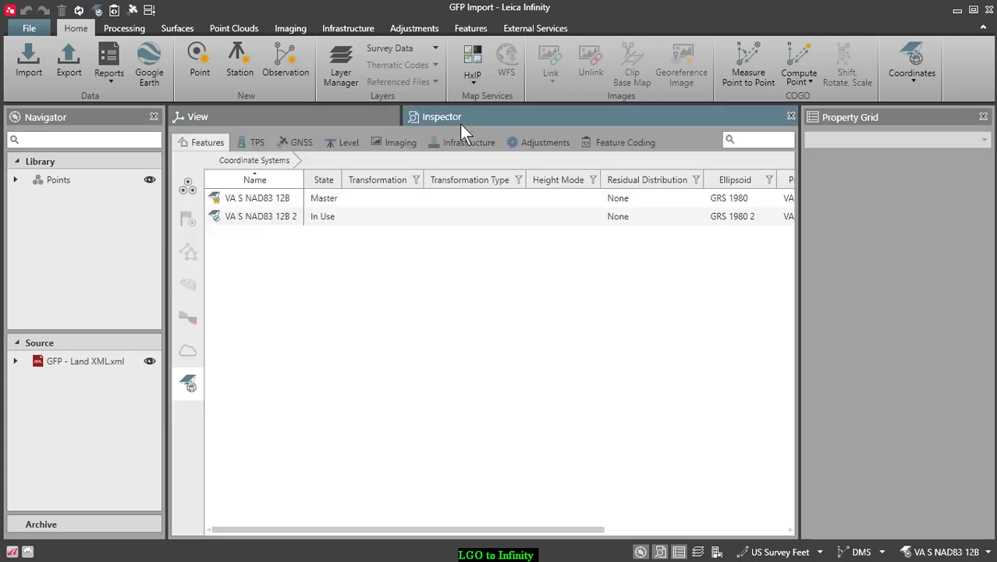
left_click(190, 190)
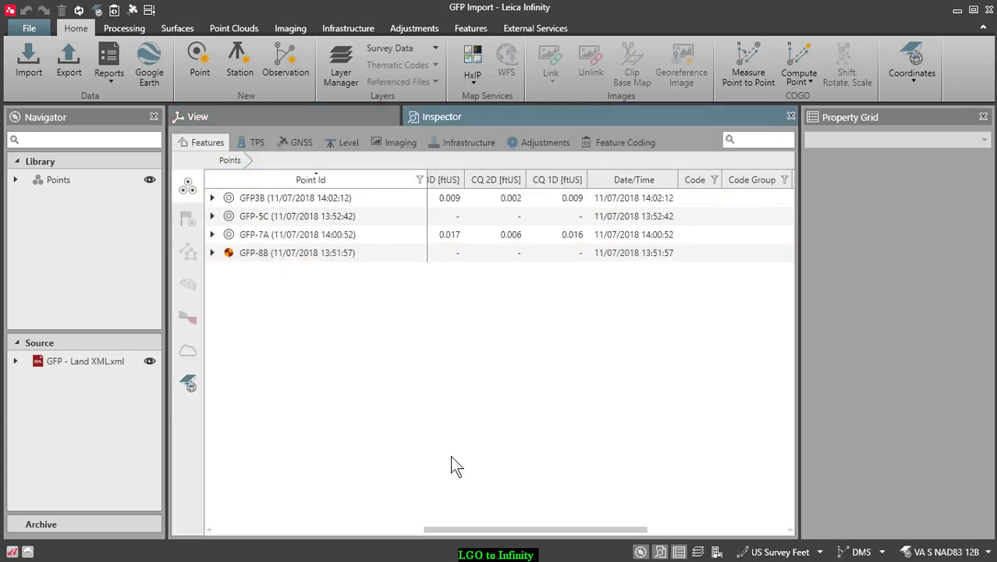